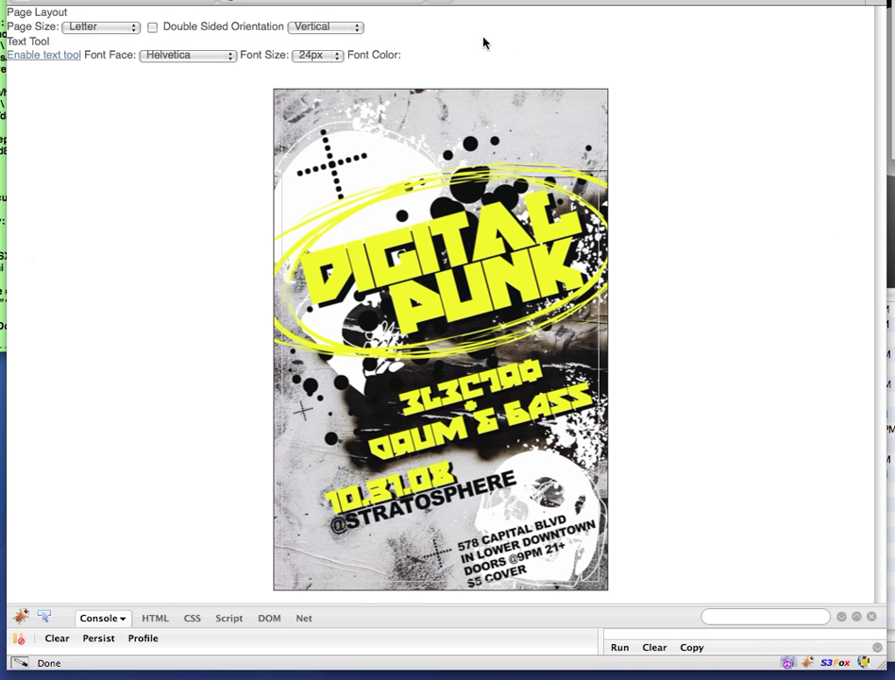
Step: Keep the page size at Letter, try the double-sided layout and turn it off again
click(109, 32)
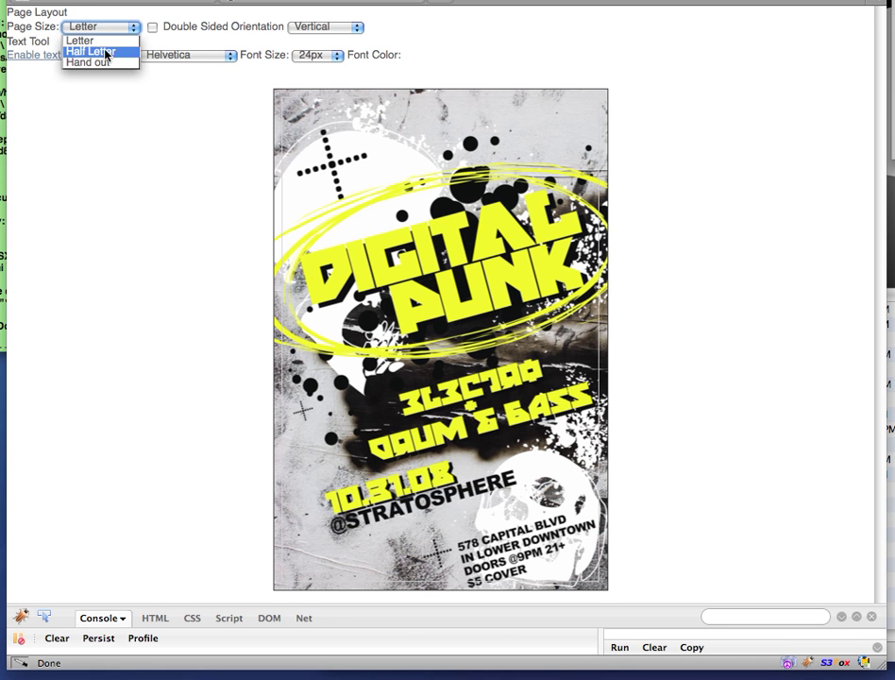
click(108, 38)
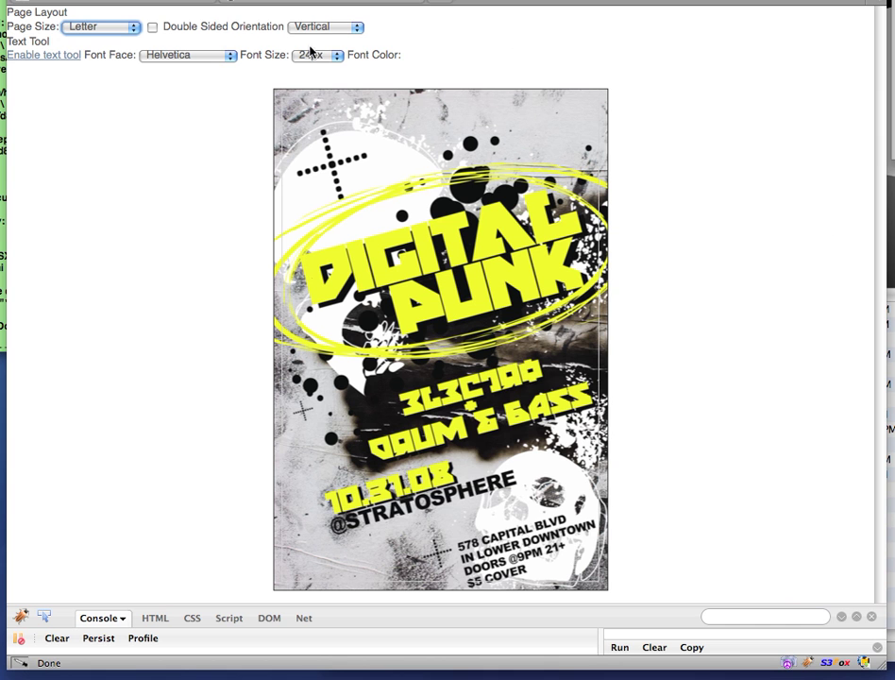
click(152, 29)
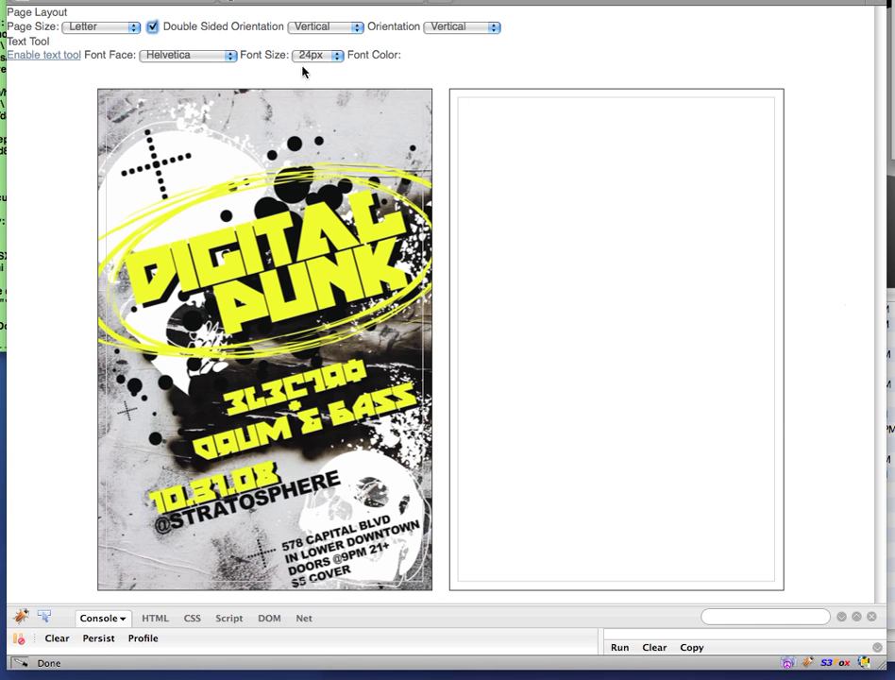
click(152, 28)
Step: Try the horizontal page orientation and return the page to vertical
click(325, 27)
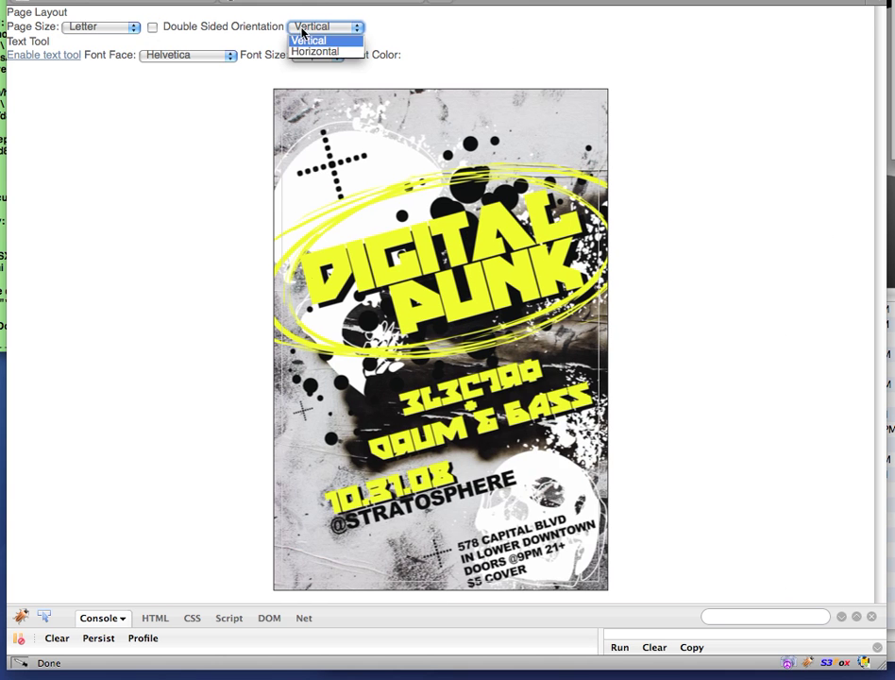
click(325, 54)
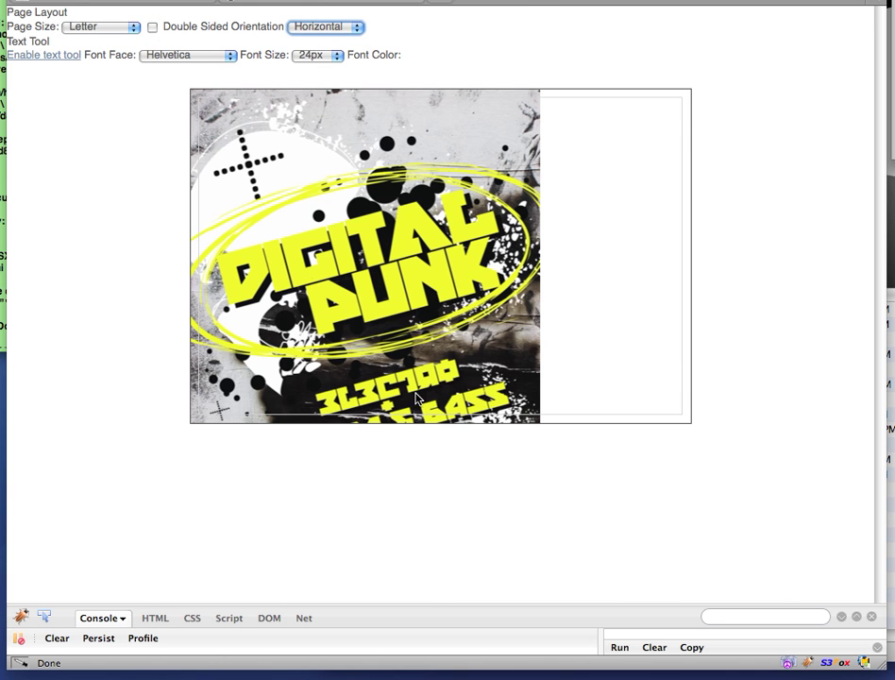
click(321, 27)
click(321, 41)
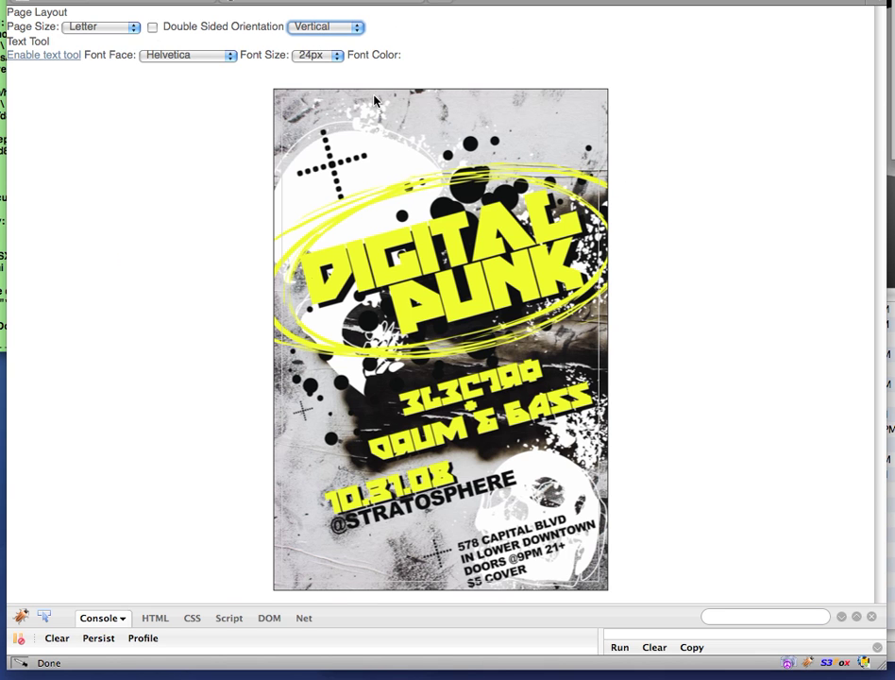
Step: Set the text tool's font face to Ballpark and its font size to 64px
click(196, 56)
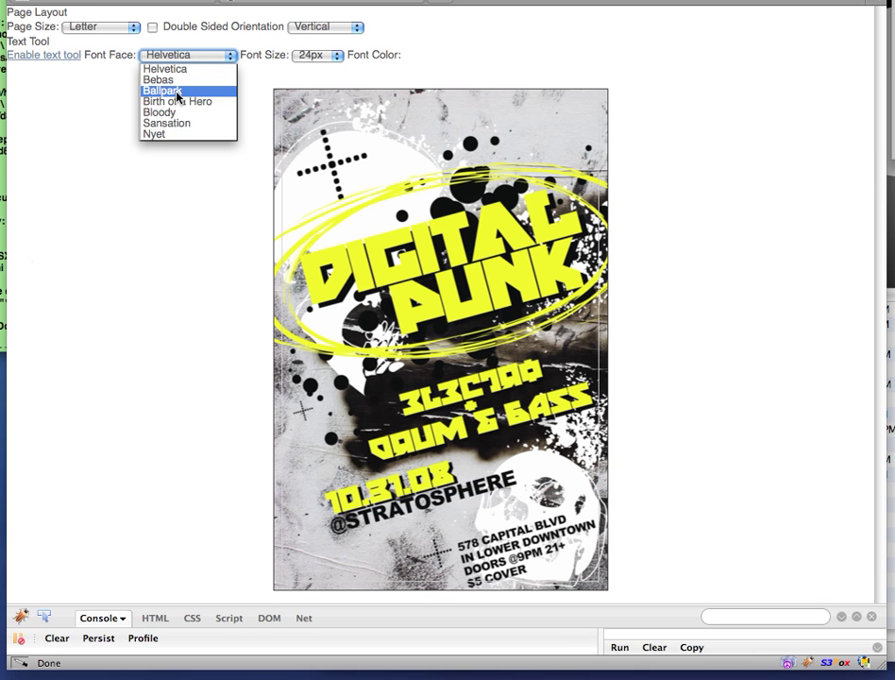
click(178, 93)
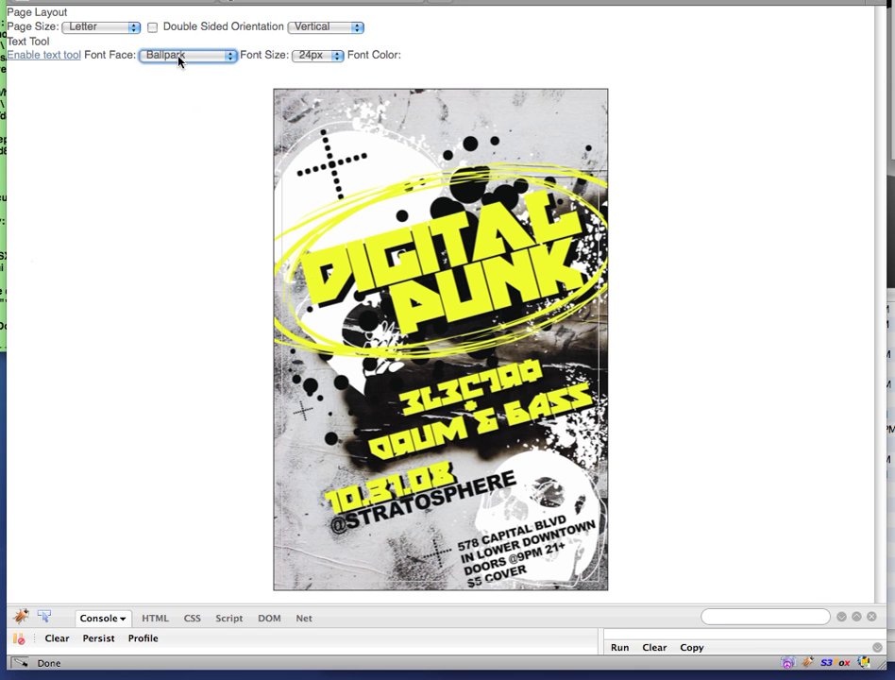
click(315, 57)
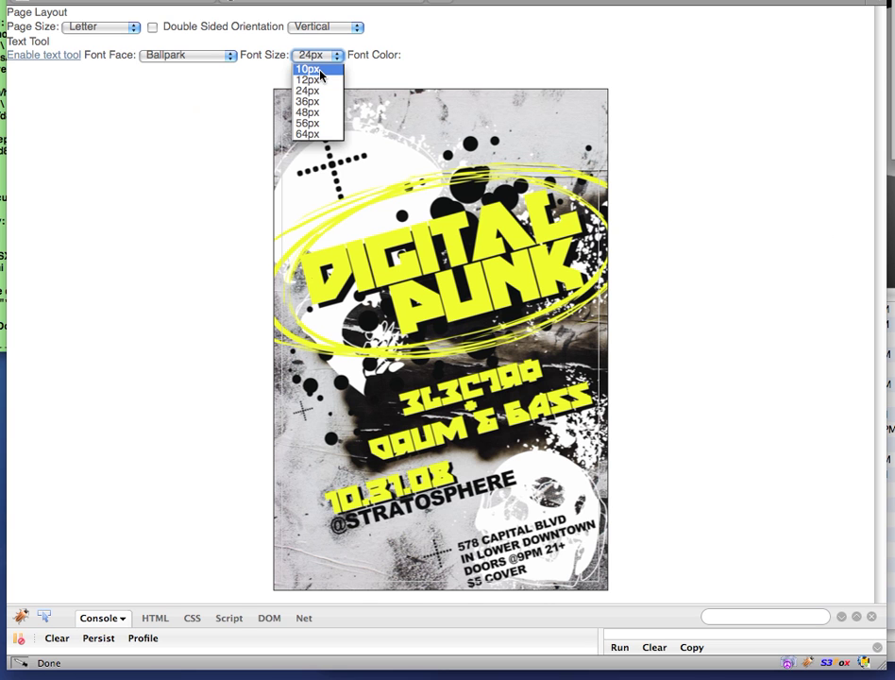
click(319, 129)
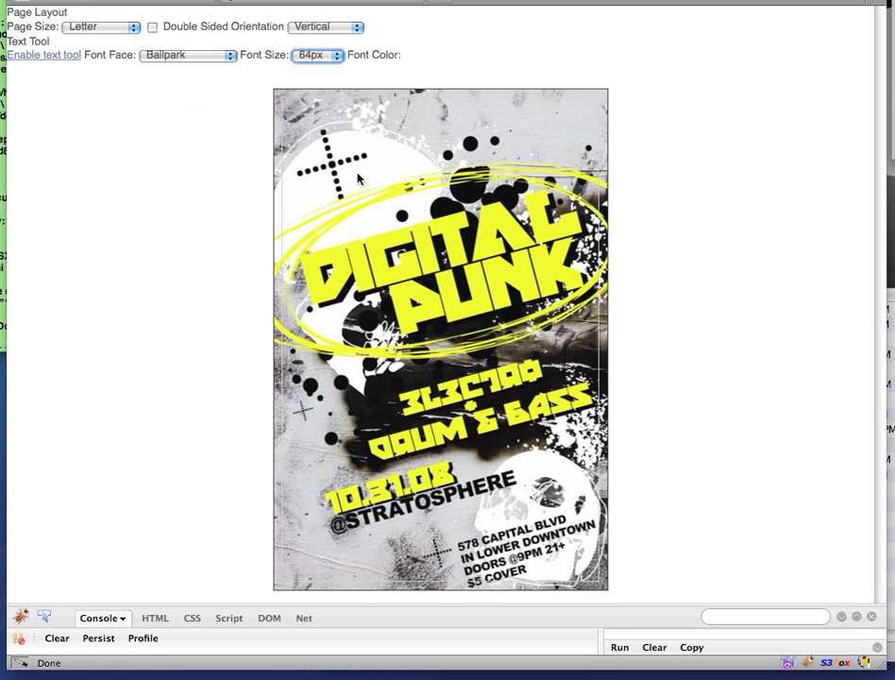
Step: Enable the text tool and add the text "Testing Type" above the DIGITAL PUNK heading
click(47, 57)
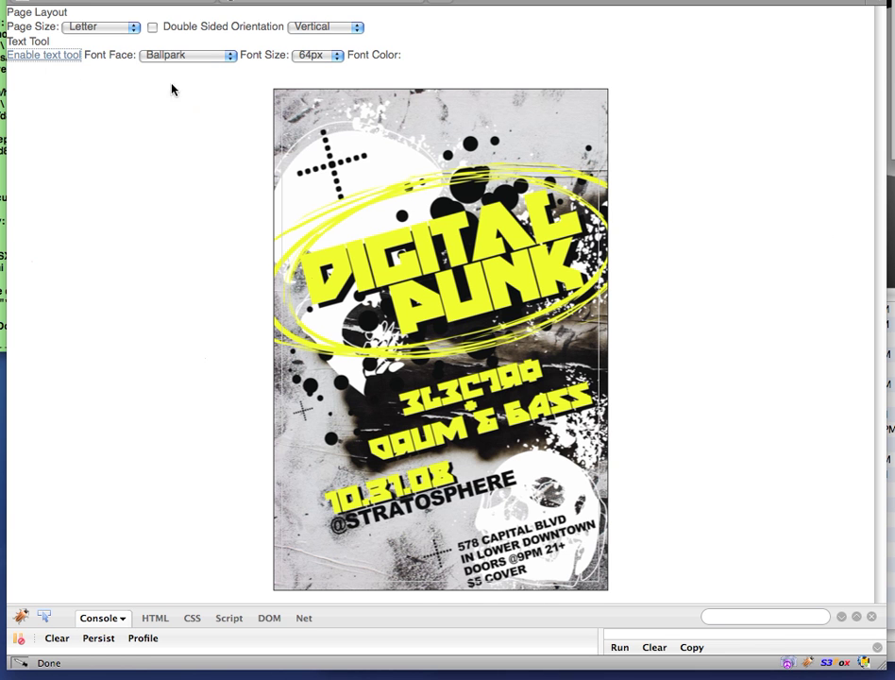
click(35, 58)
click(345, 140)
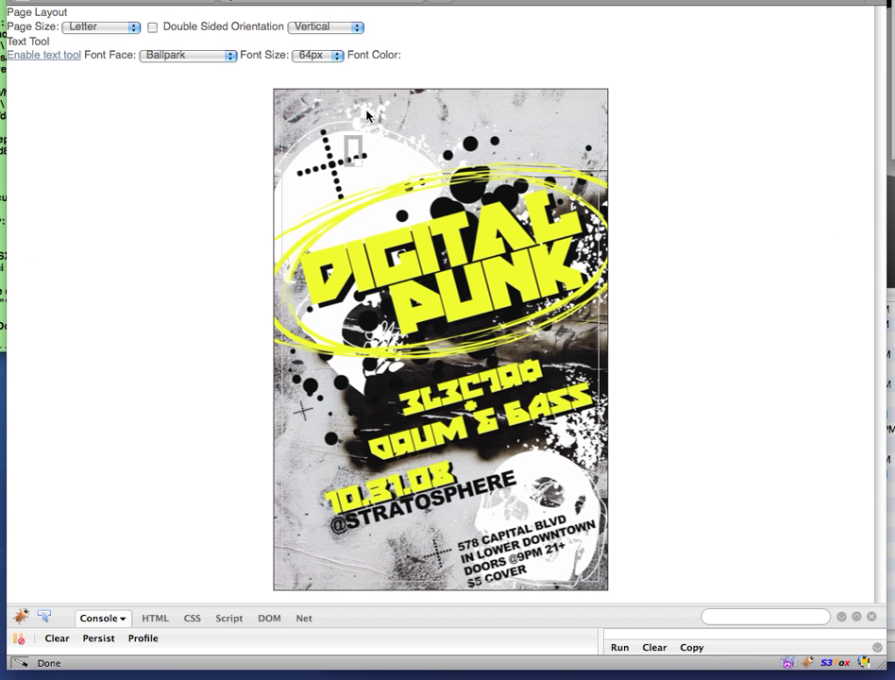
text(Testing)
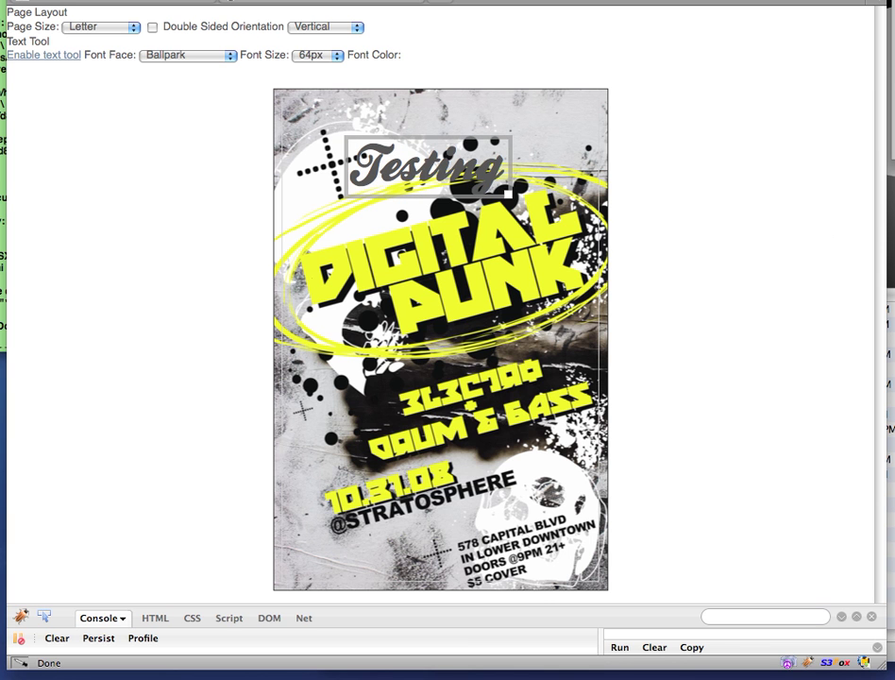
text( Type)
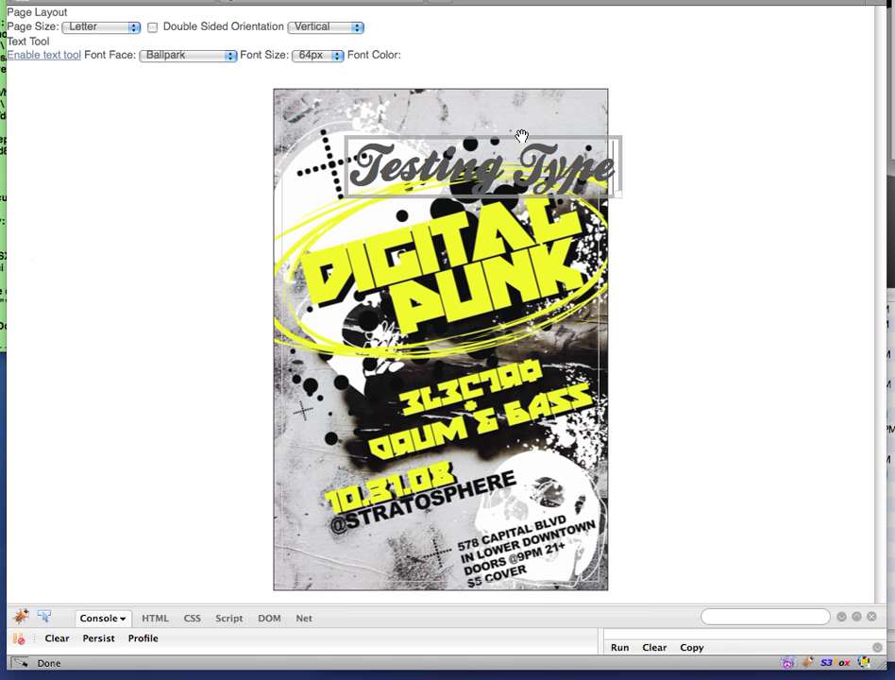
Step: Replace the second word of the new text with lowercase "type" so it reads "Testing type"
key(BackSpace)
key(BackSpace)
key(BackSpace)
key(BackSpace)
key(BackSpace)
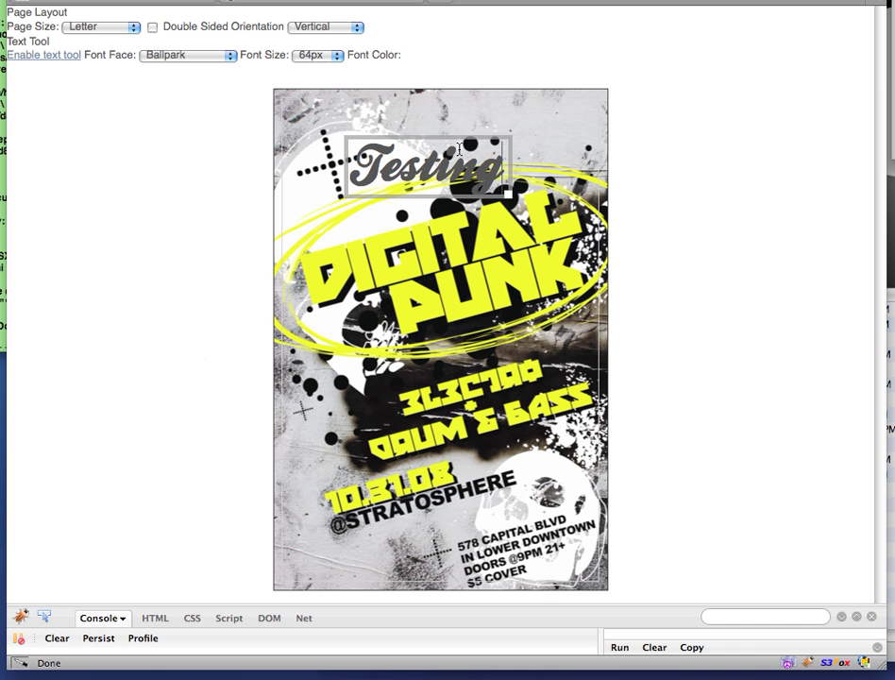
key(BackSpace)
text(g)
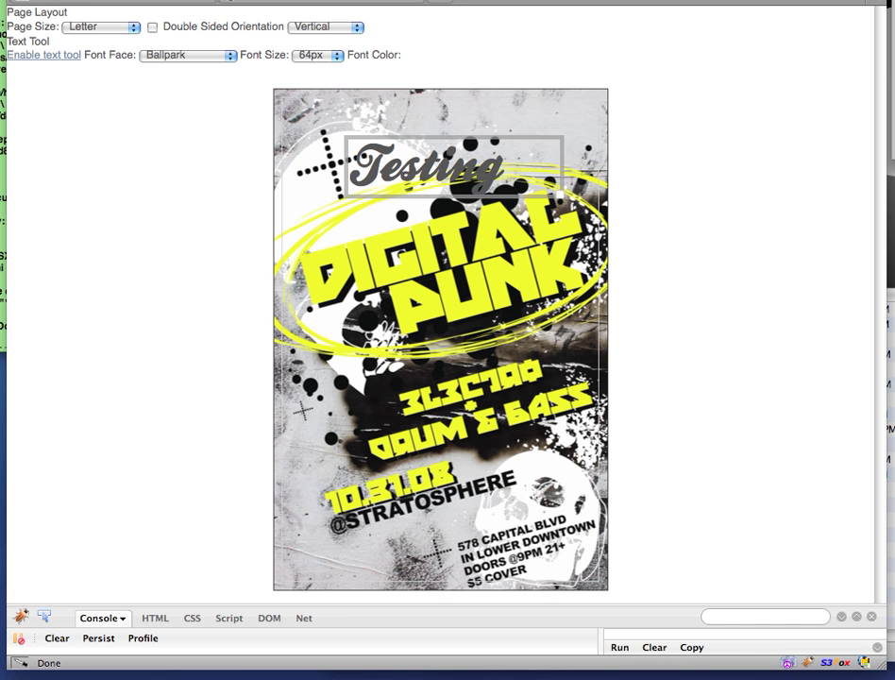
text( type)
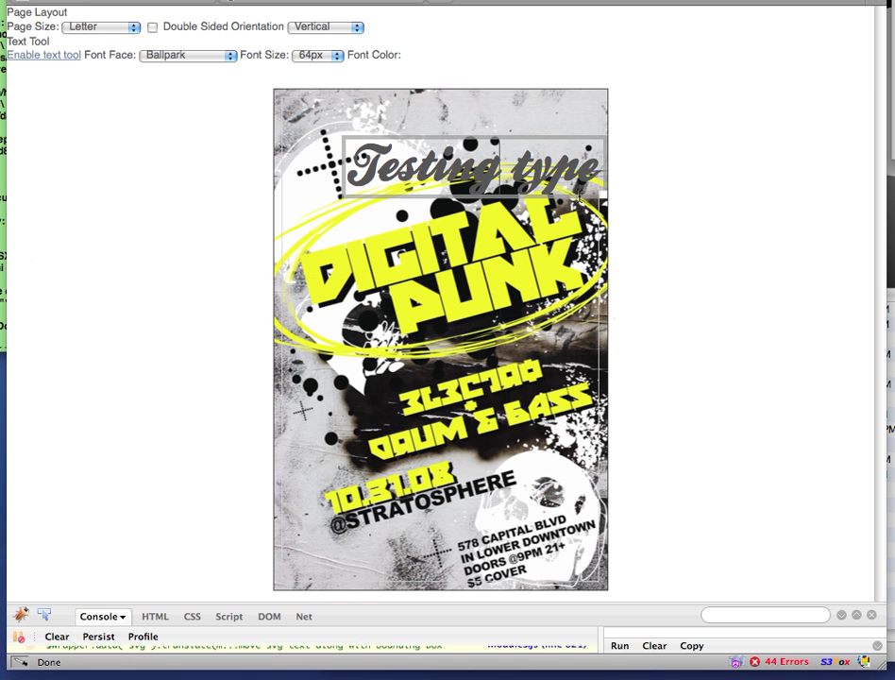
Step: Resize and tilt the "Testing type" box to match the slant of DIGITAL PUNK, and position it above that heading
mouse_move(604, 196)
mouse_down()
mouse_move(555, 193)
mouse_move(492, 228)
mouse_move(493, 262)
mouse_move(568, 235)
mouse_move(505, 194)
mouse_move(416, 181)
mouse_move(370, 156)
mouse_move(391, 138)
mouse_move(423, 189)
mouse_move(633, 250)
mouse_move(625, 196)
mouse_move(624, 208)
mouse_move(559, 200)
mouse_move(546, 244)
mouse_move(577, 193)
mouse_move(614, 206)
mouse_move(602, 209)
mouse_up()
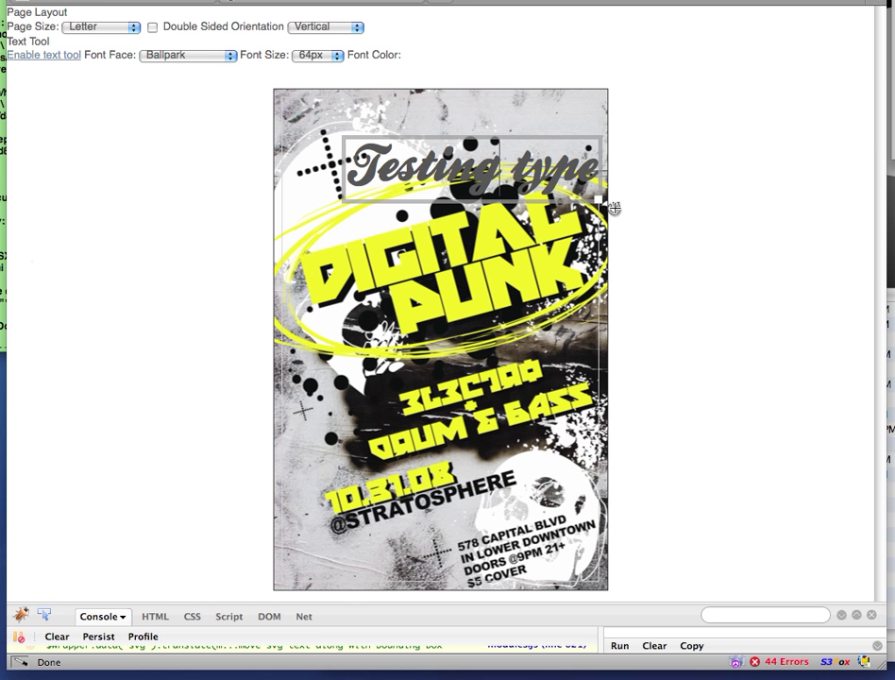
drag(613, 207, 598, 169)
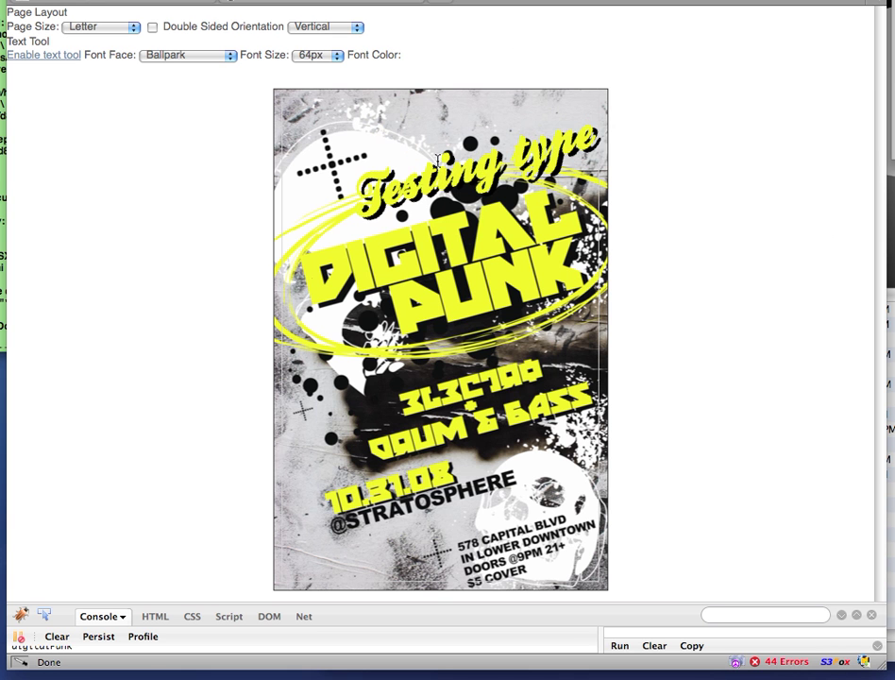
drag(425, 142, 380, 125)
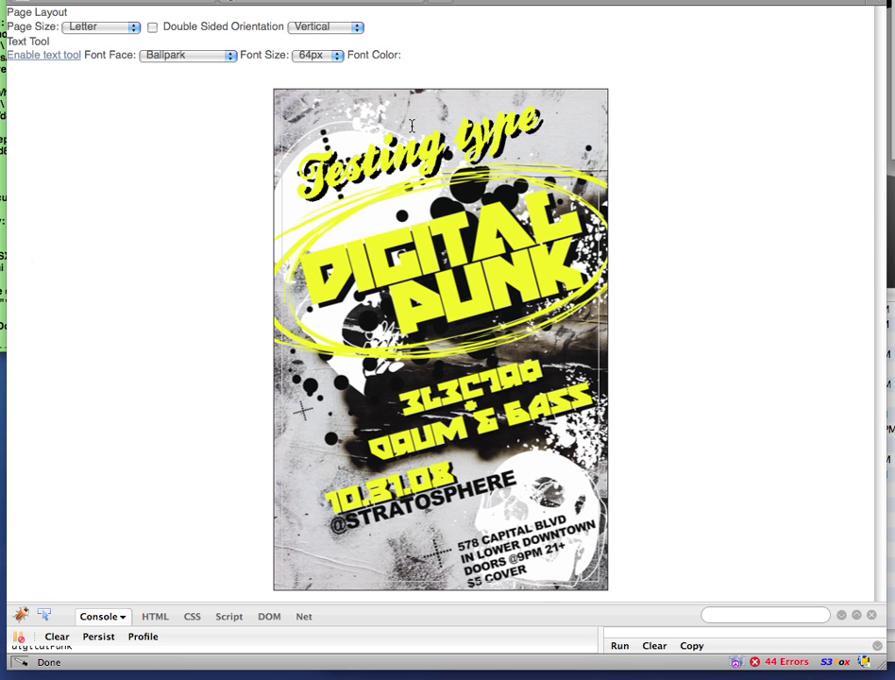
drag(416, 115, 421, 139)
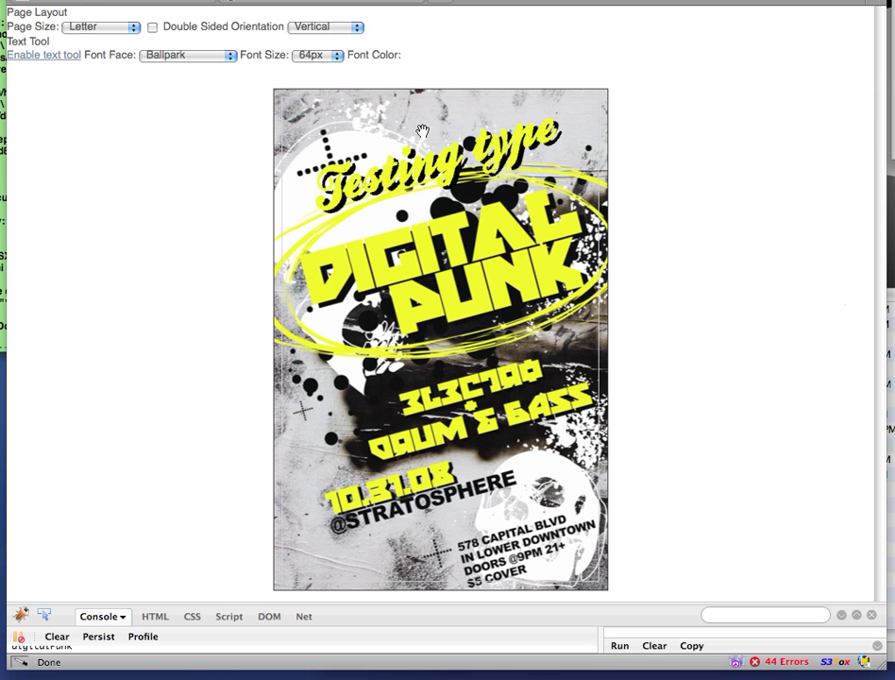
mouse_move(421, 139)
mouse_down()
mouse_move(436, 133)
mouse_move(417, 124)
mouse_up()
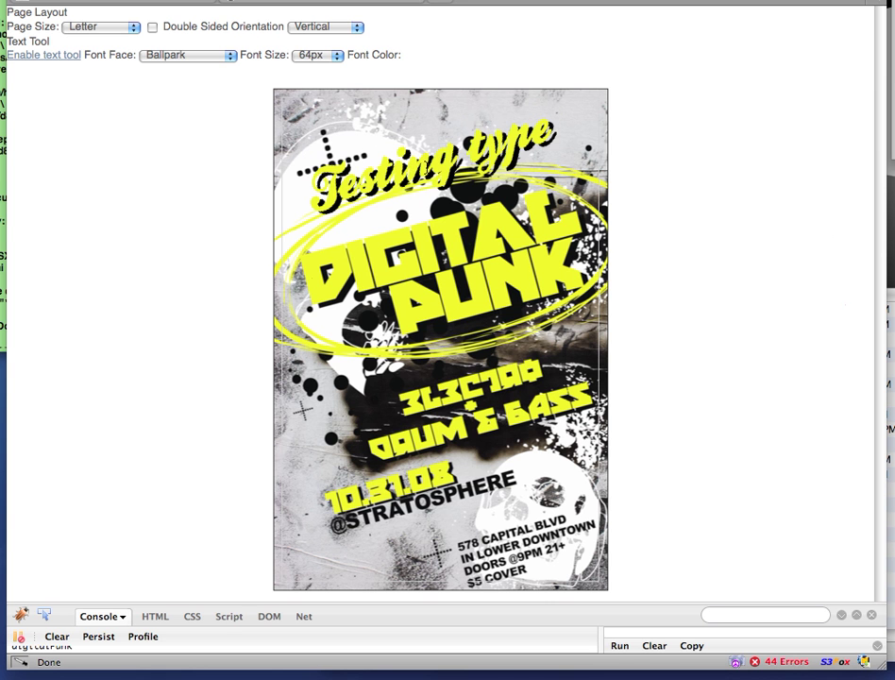
Step: Try the "Testing type" text at a 36px font size and set it back to 64px
click(428, 168)
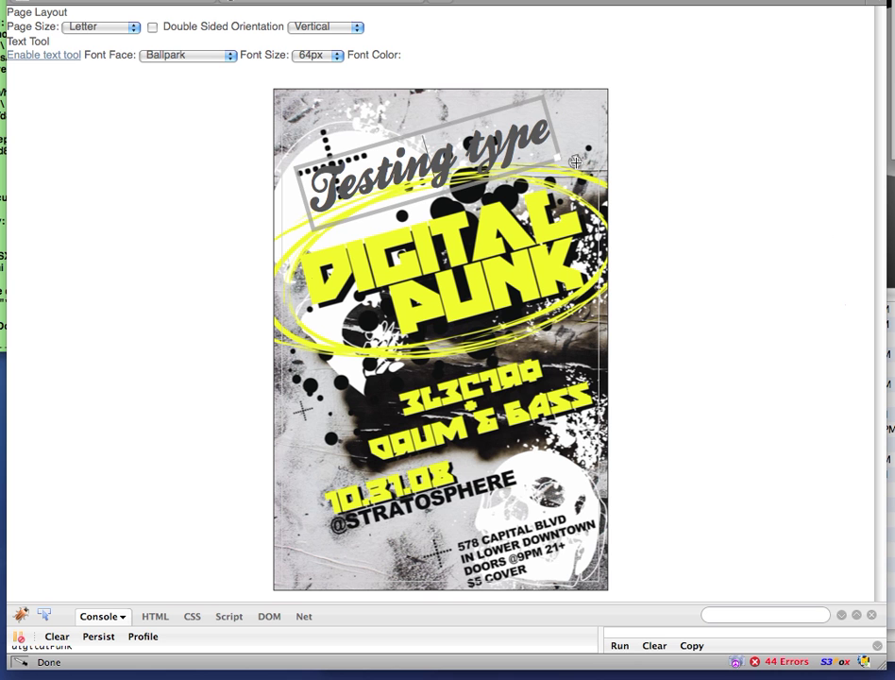
click(575, 205)
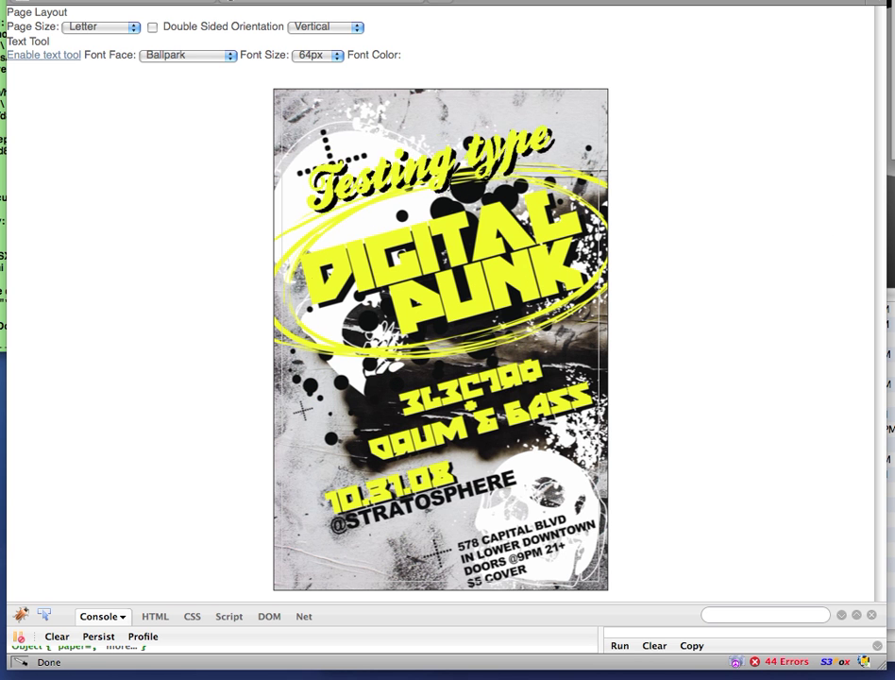
click(319, 56)
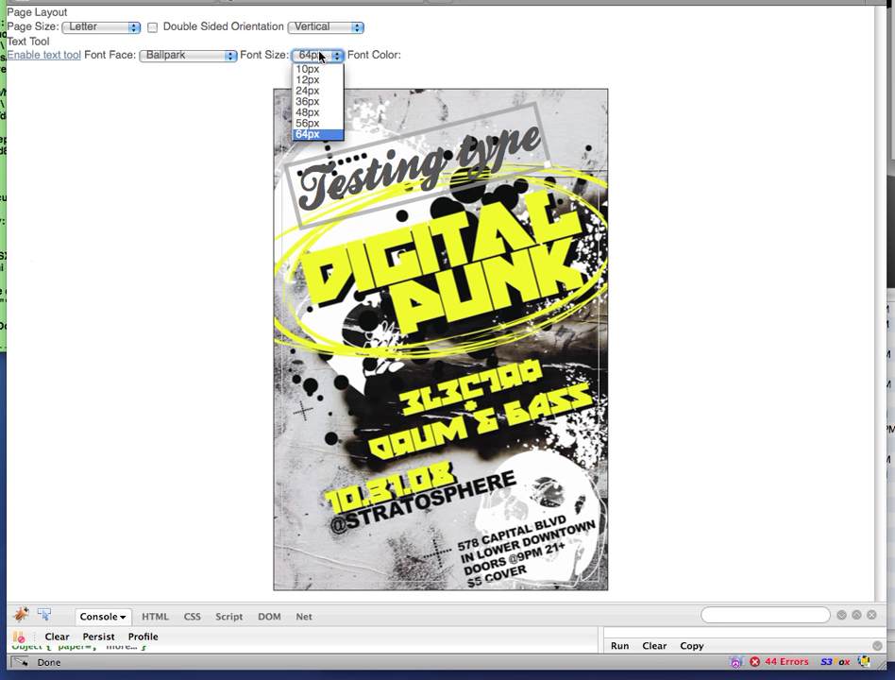
click(311, 101)
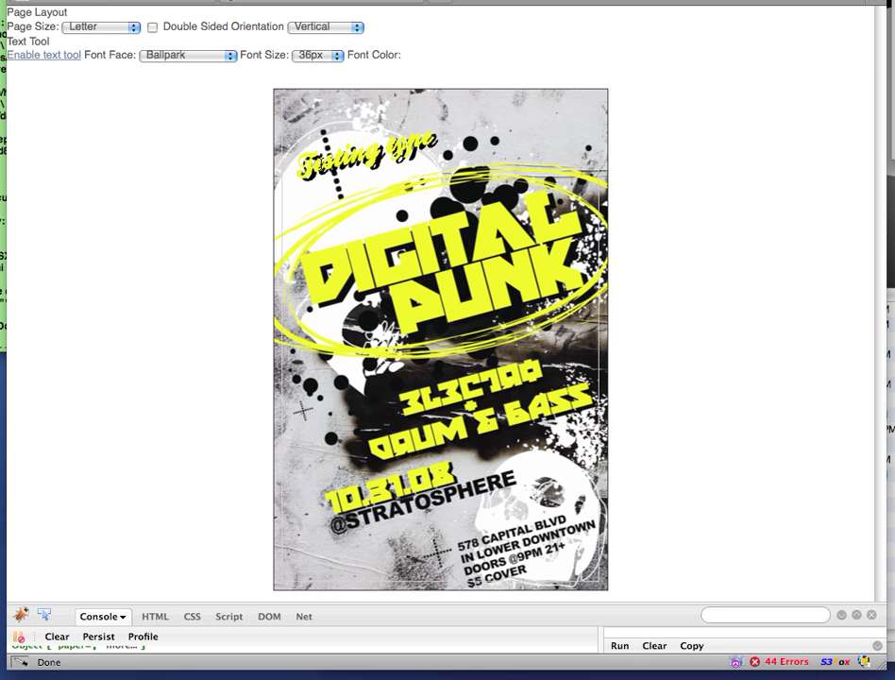
click(338, 154)
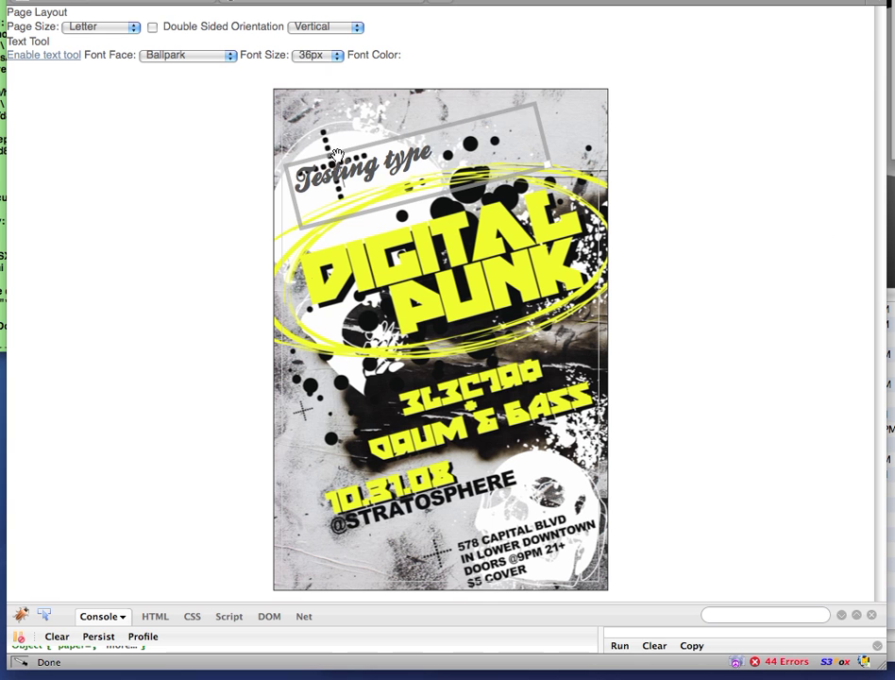
click(343, 151)
click(349, 148)
click(331, 55)
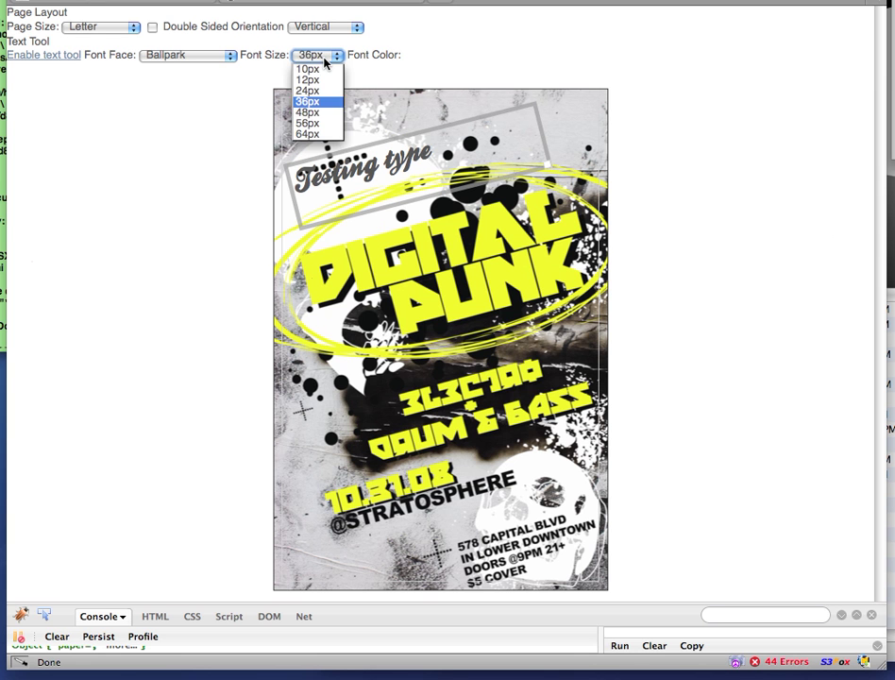
click(319, 134)
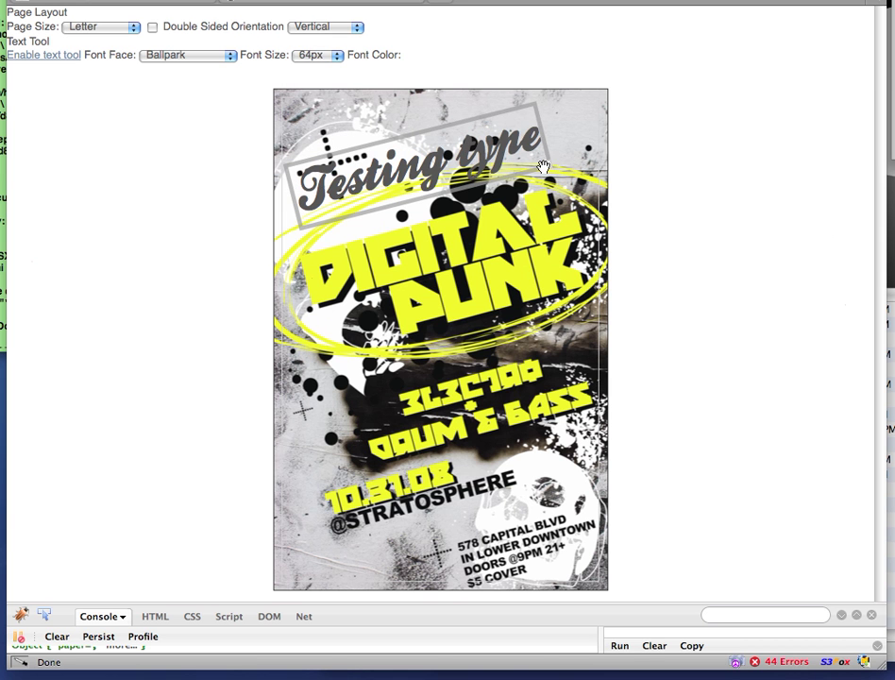
Step: Enlarge the "Testing type" text box and reposition it just above the DIGITAL PUNK heading
drag(545, 173, 582, 172)
drag(466, 123, 436, 122)
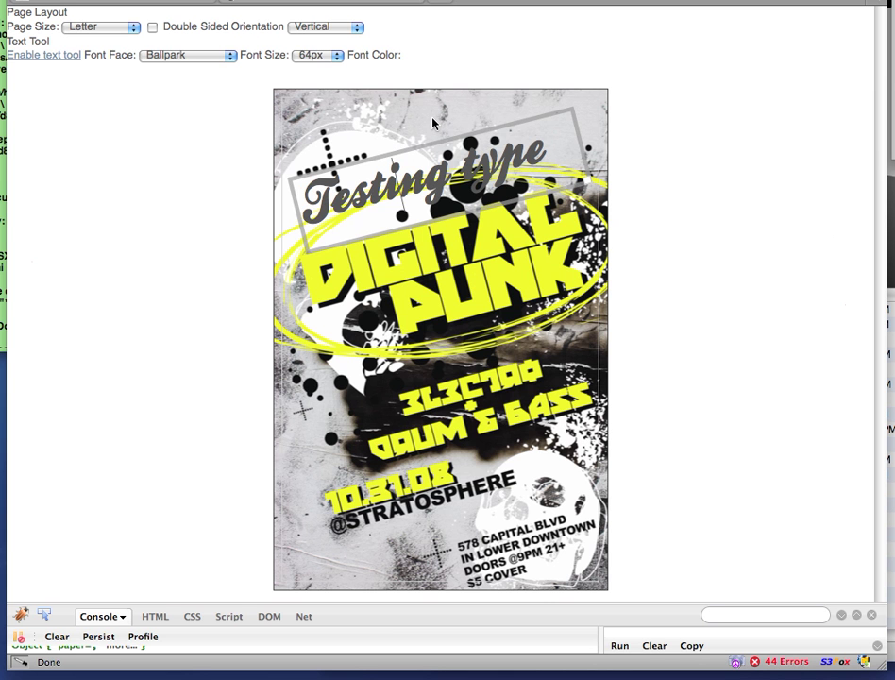
click(416, 9)
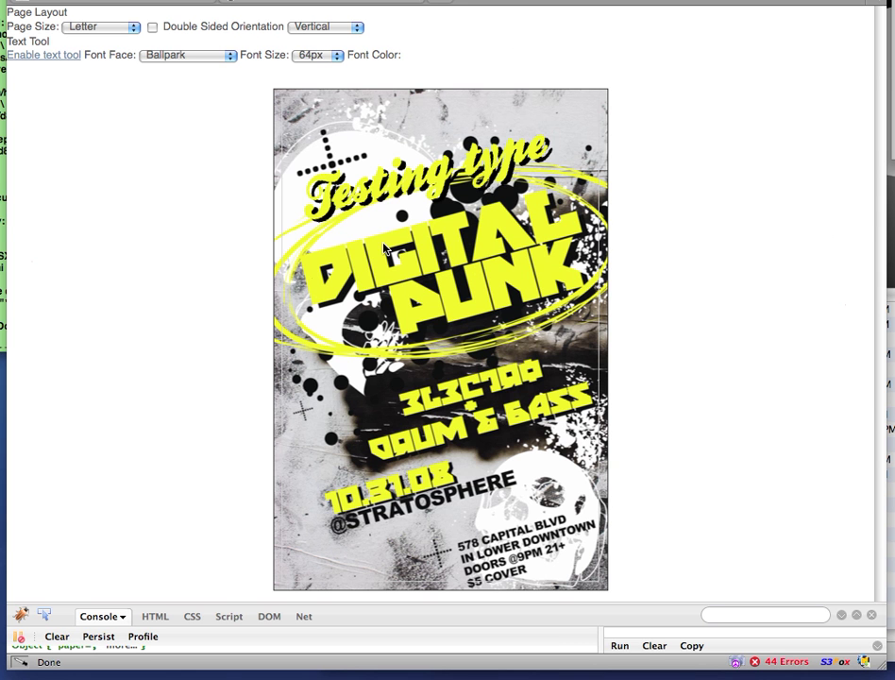
click(440, 170)
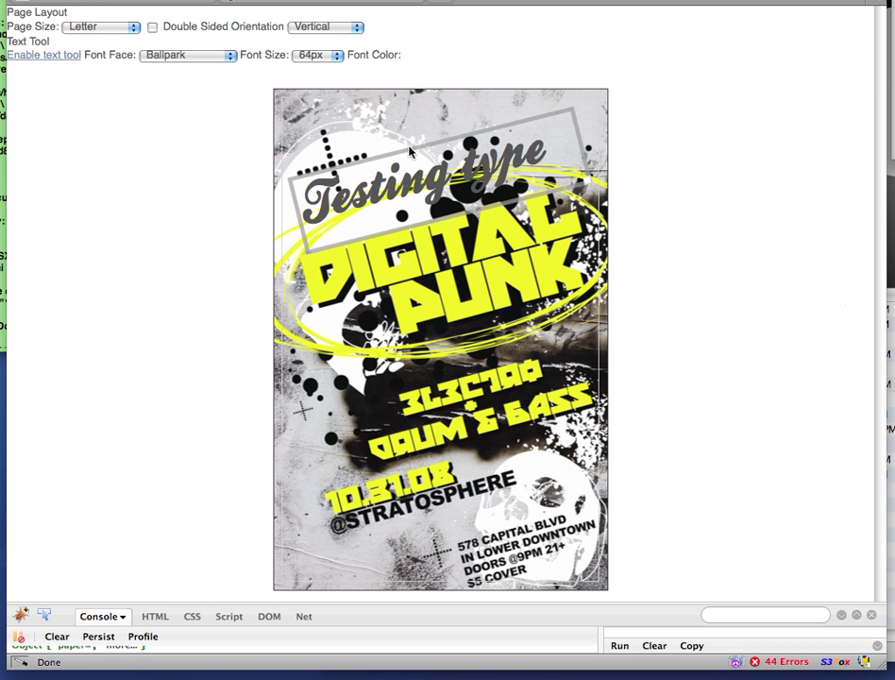
drag(409, 148, 410, 132)
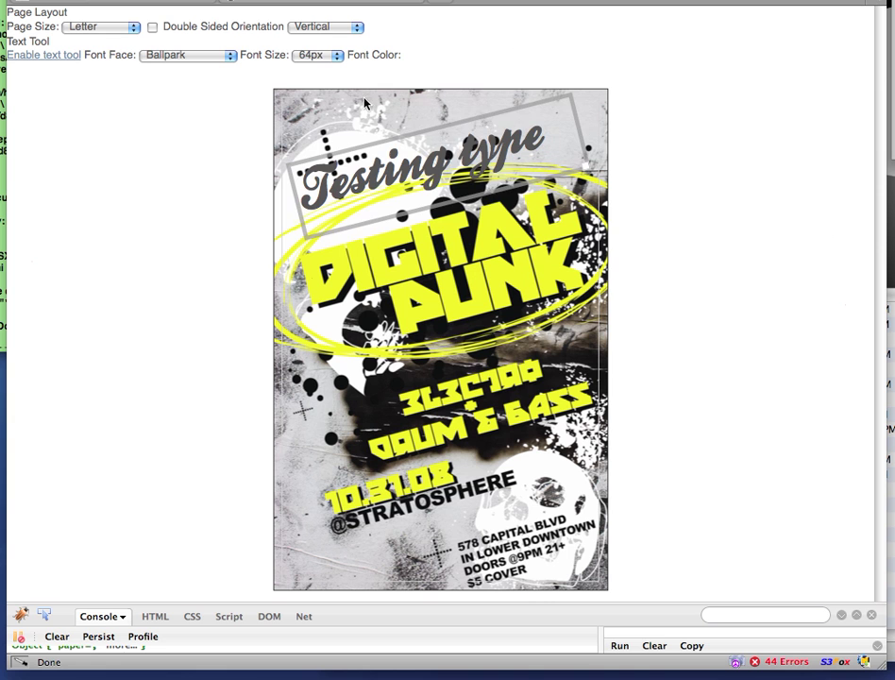
Step: Browse the available font faces for the "Testing type" text
click(368, 113)
click(288, 113)
click(197, 56)
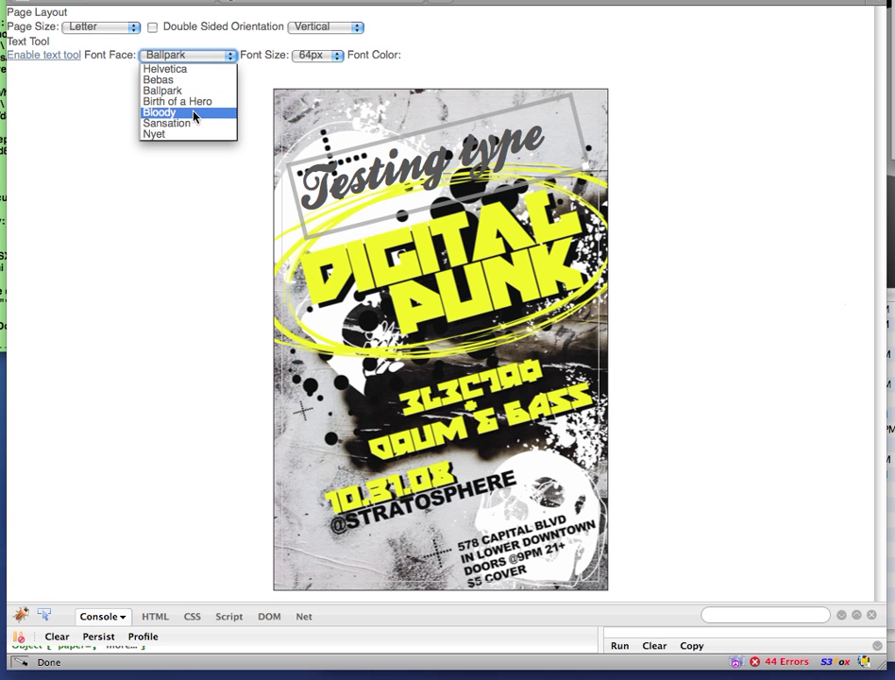
click(196, 104)
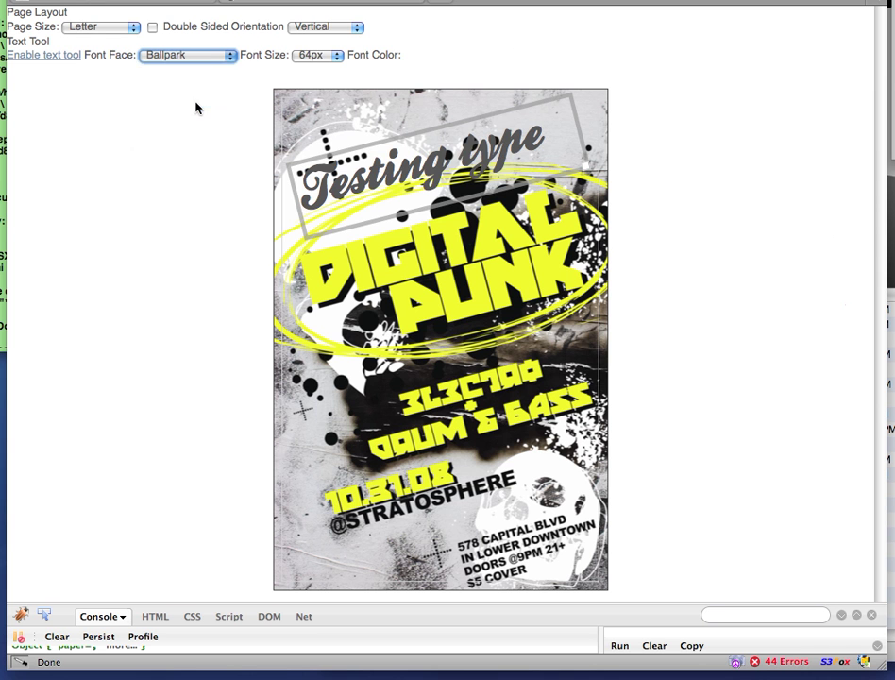
Step: Set the "Testing type" text's font face to Birth of a Hero and exit text editing to render it in the poster style
click(367, 121)
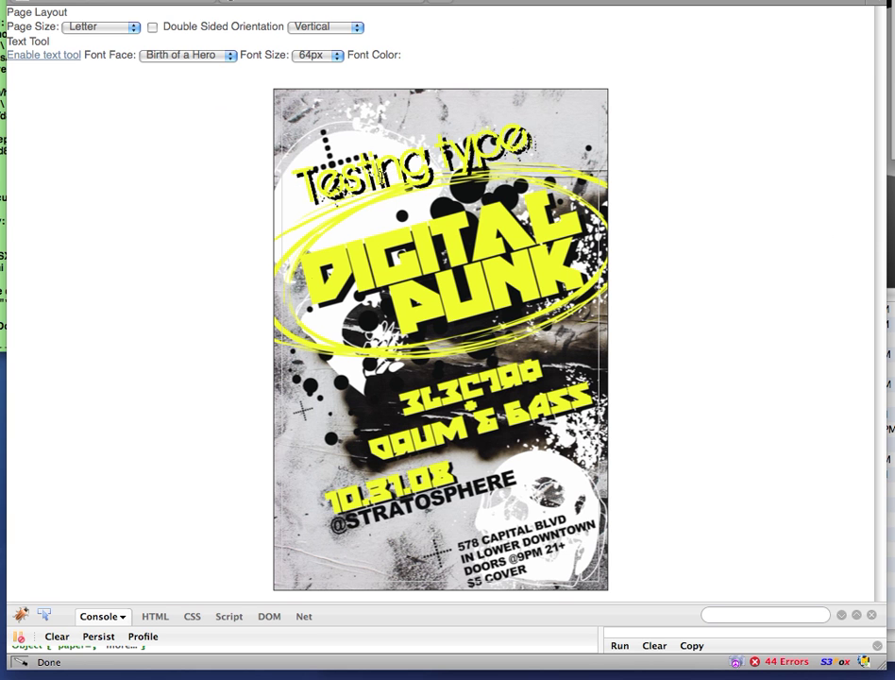
click(382, 177)
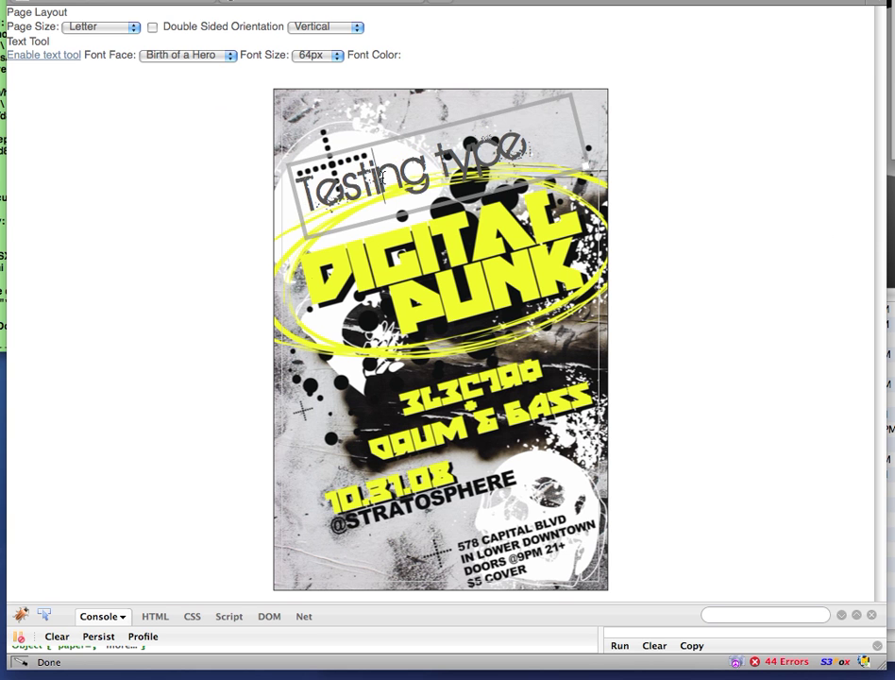
click(383, 123)
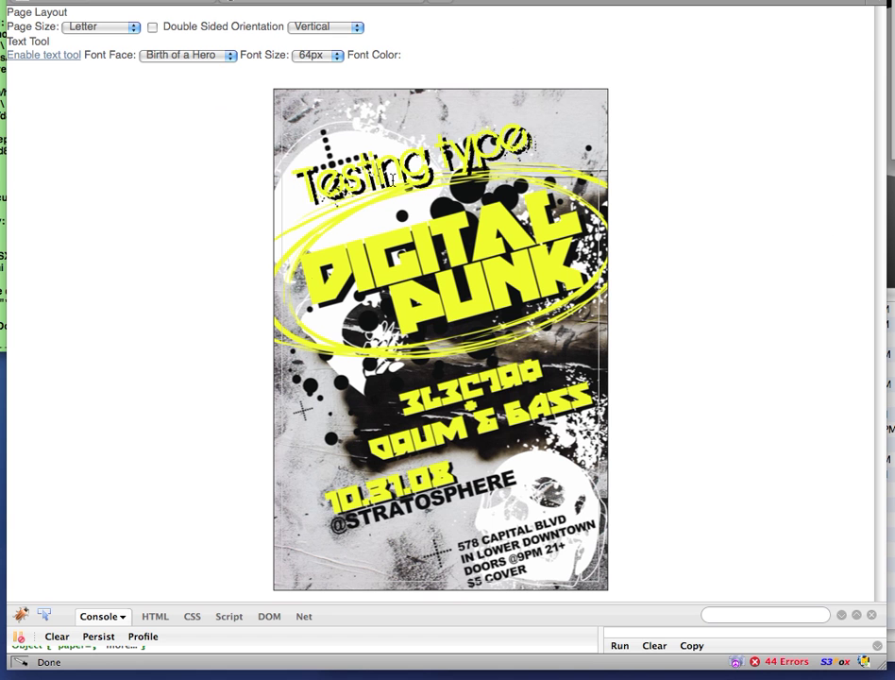
Step: Reopen the "Testing type" text box, shift it slightly down and to the right above DIGITAL PUNK, and exit text editing
click(366, 177)
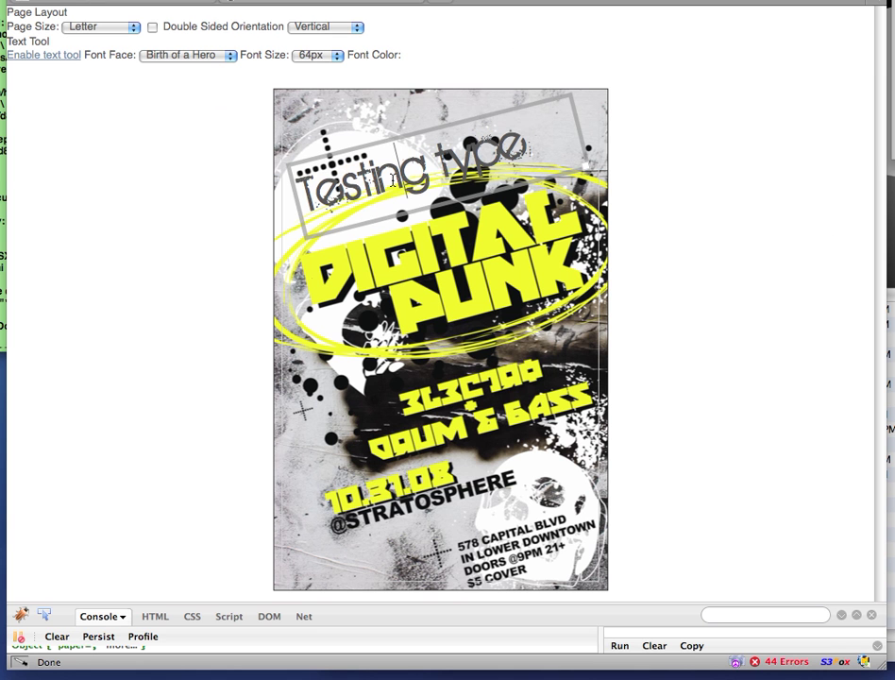
click(390, 128)
click(418, 177)
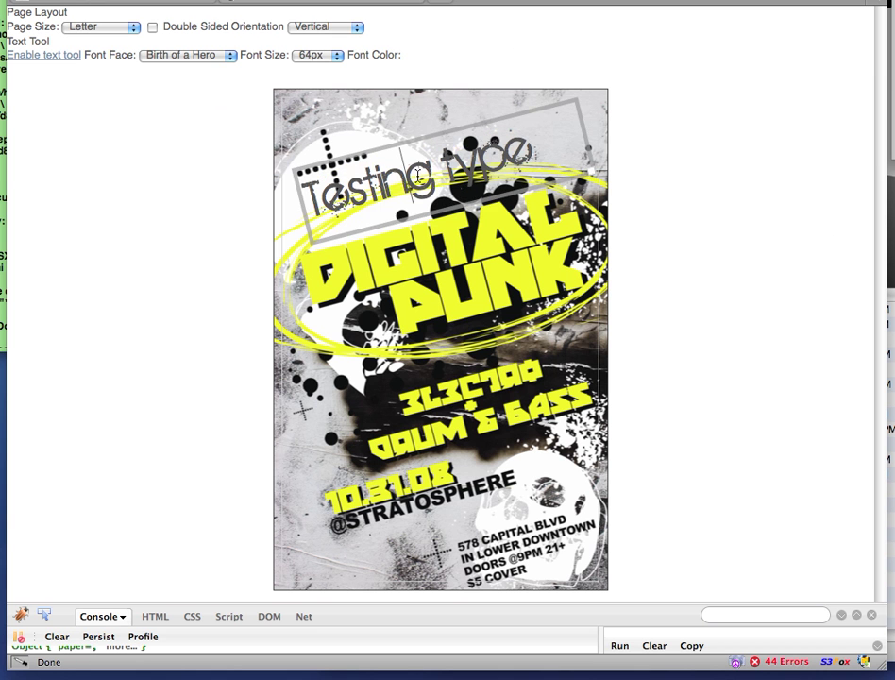
click(450, 115)
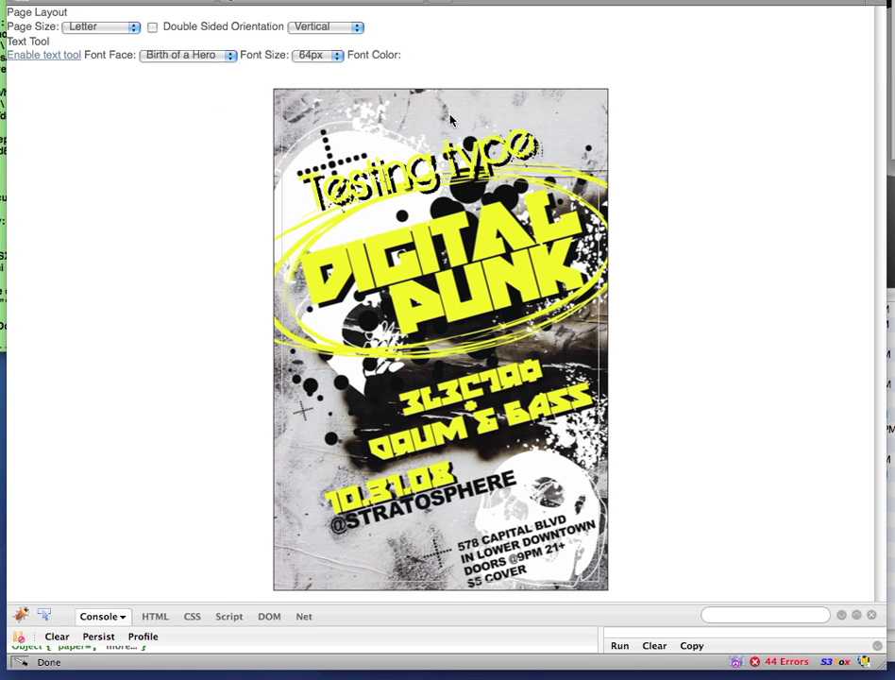